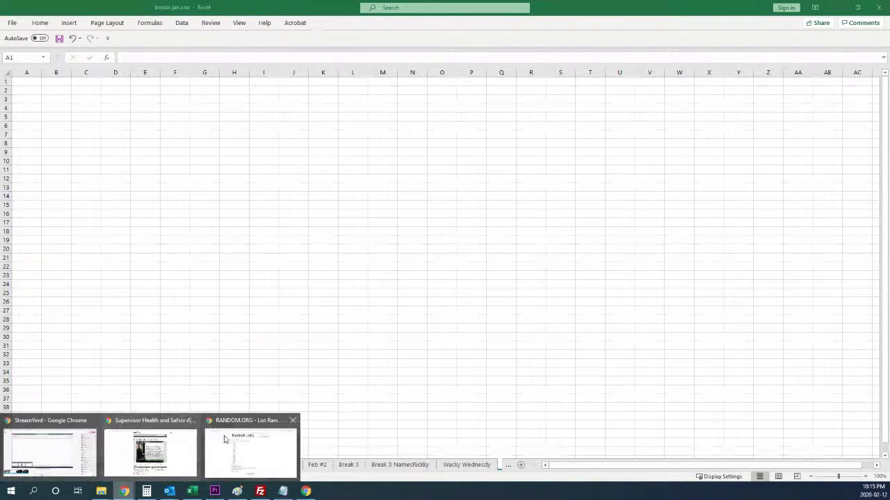
Switch to the RANDOM.ORG window, load a blank List Randomizer form, paste in the copied baseball team names and randomize them twice.
left_click(232, 432)
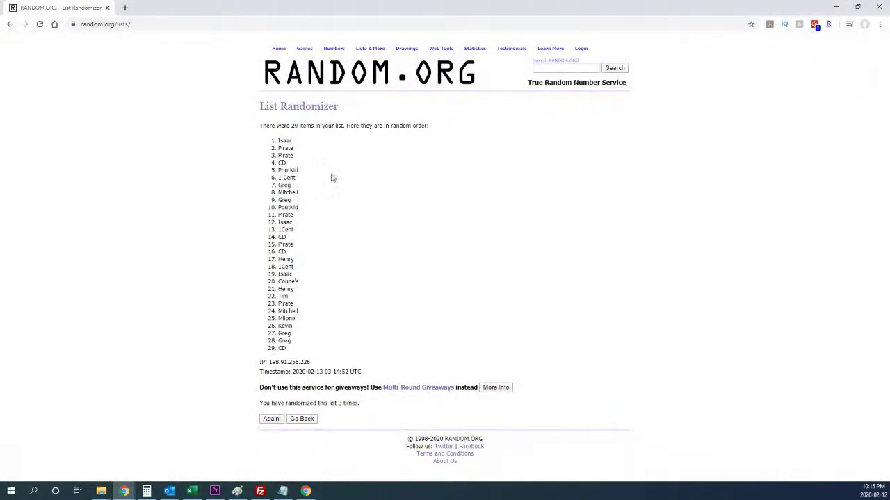
mouse_move(362, 54)
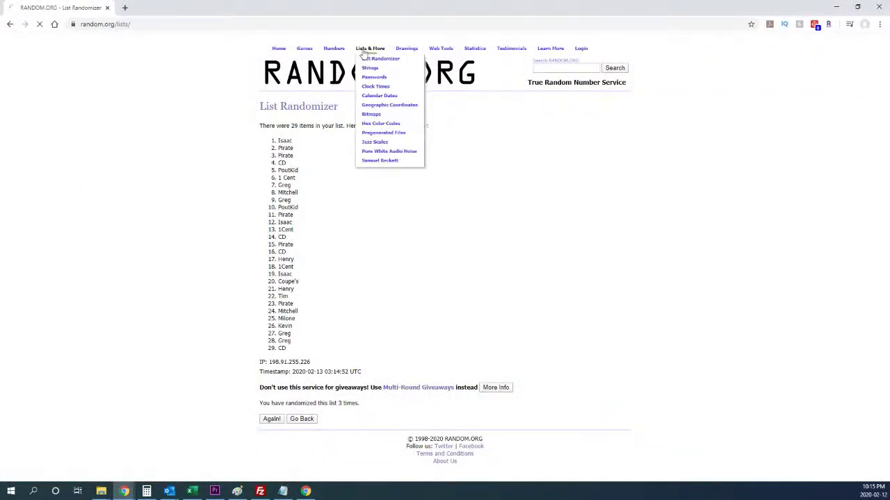
left_click(329, 55)
left_click(282, 197)
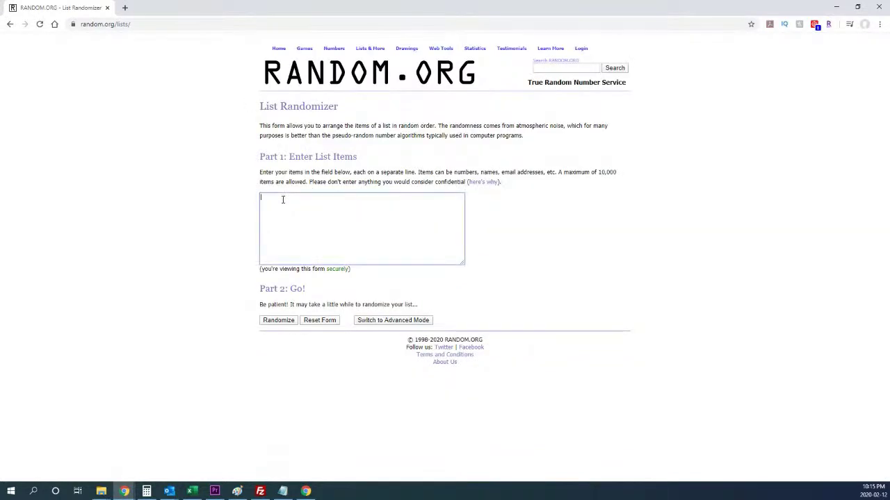
key("ctrl+v")
left_click_drag(459, 264, 529, 431)
scroll(178, 369, "down", 2)
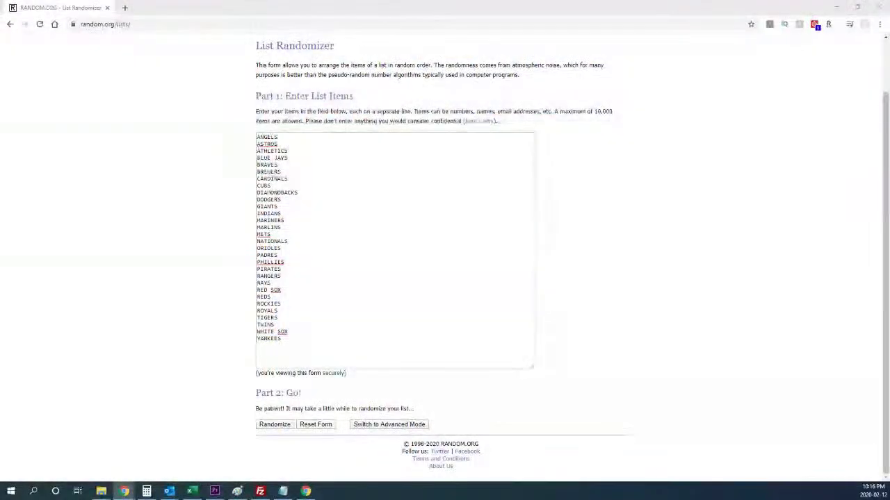
left_click(262, 427)
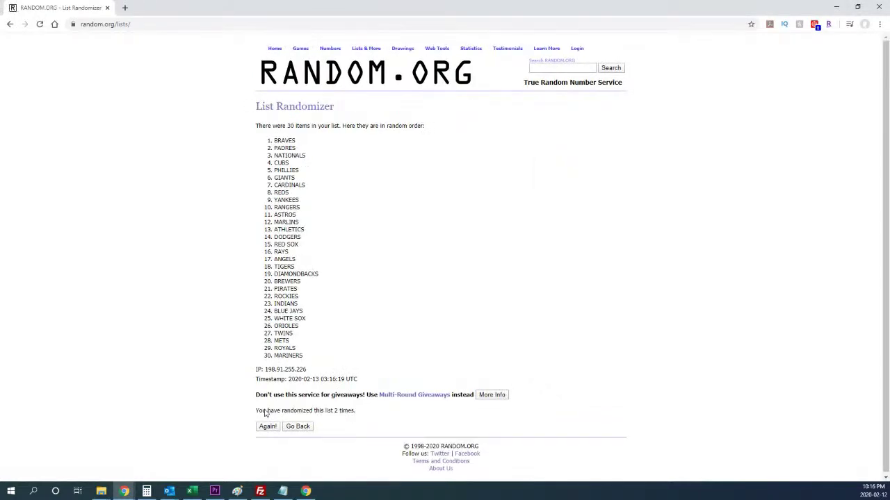
Copy the randomized team list and paste it into the empty sheet of the breaks jan.xlsx workbook in Excel, starting at cell B1.
left_click_drag(306, 360, 272, 144)
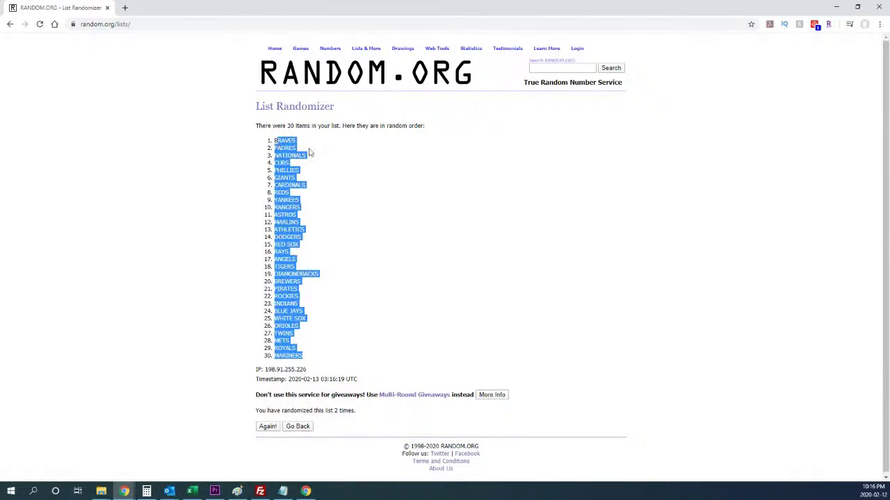
left_click_drag(275, 141, 296, 347)
right_click(291, 342)
left_click(304, 350)
left_click(192, 491)
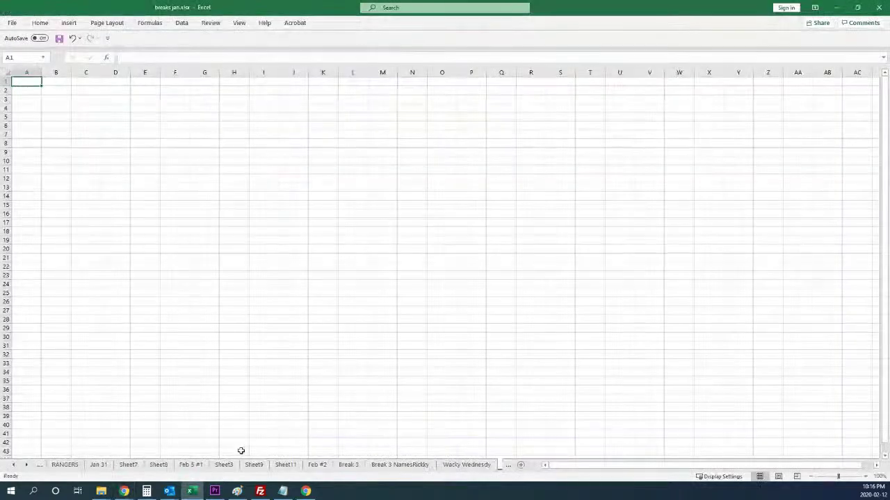
left_click(63, 81)
key("ctrl+v")
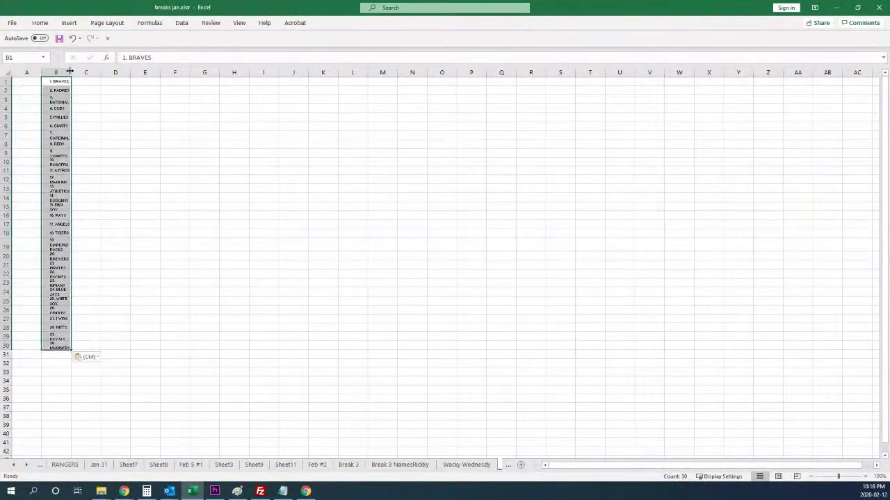
Widen column B and format the pasted team list as 16-point bold text.
left_click_drag(69, 73, 125, 72)
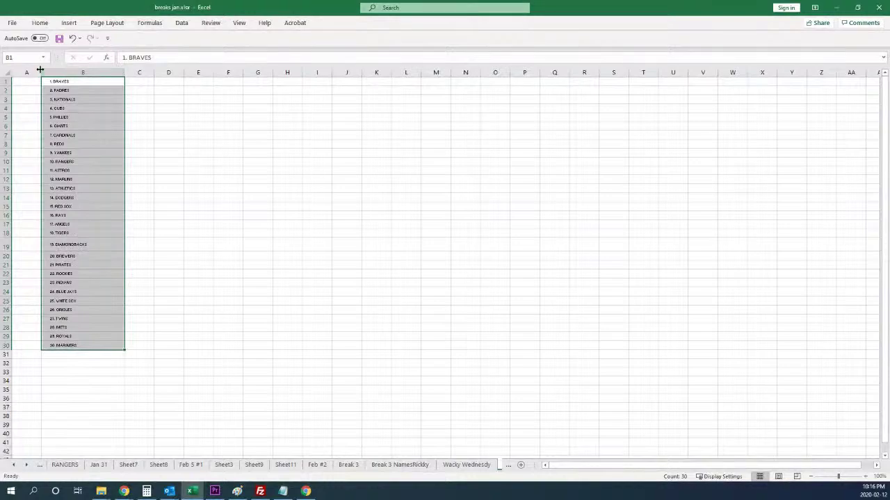
left_click(40, 22)
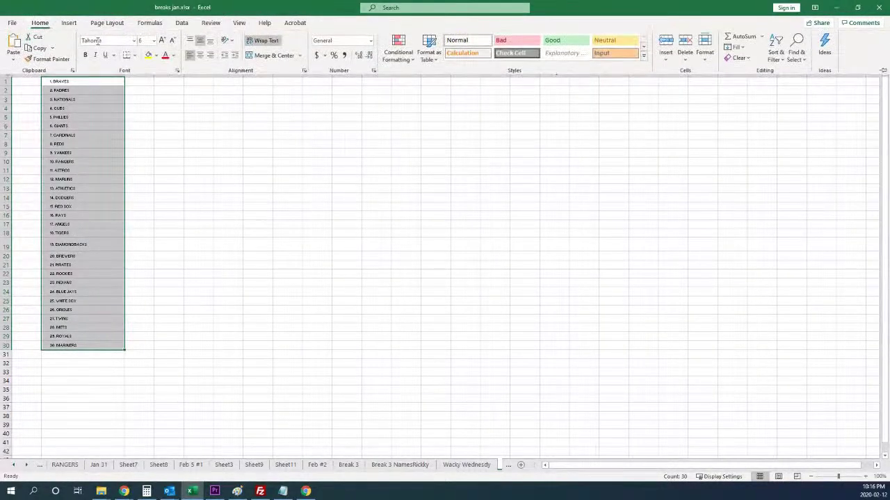
left_click(154, 41)
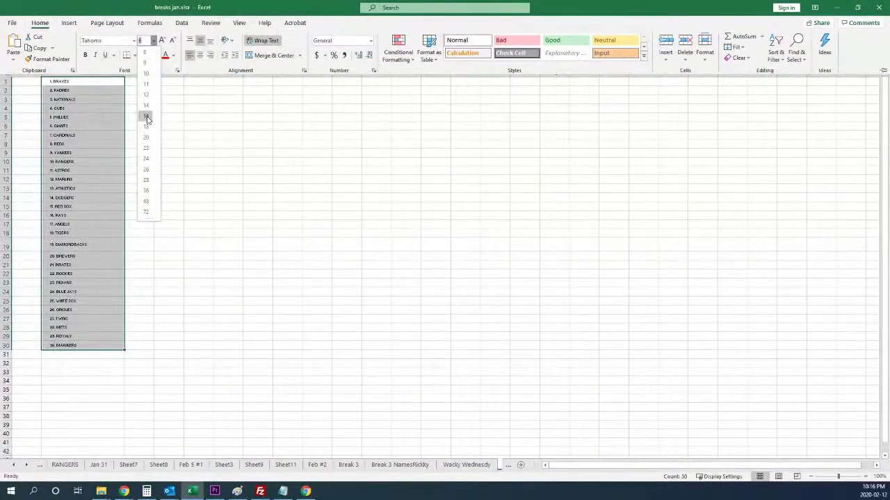
left_click(146, 117)
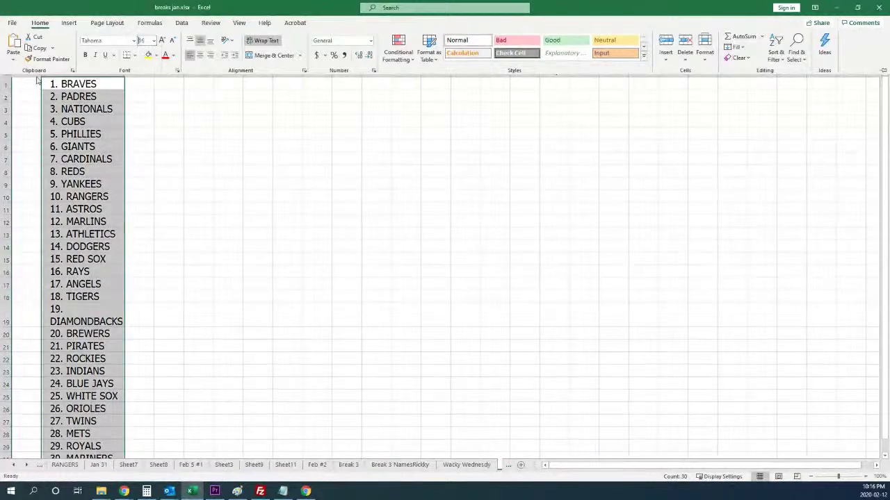
left_click(84, 57)
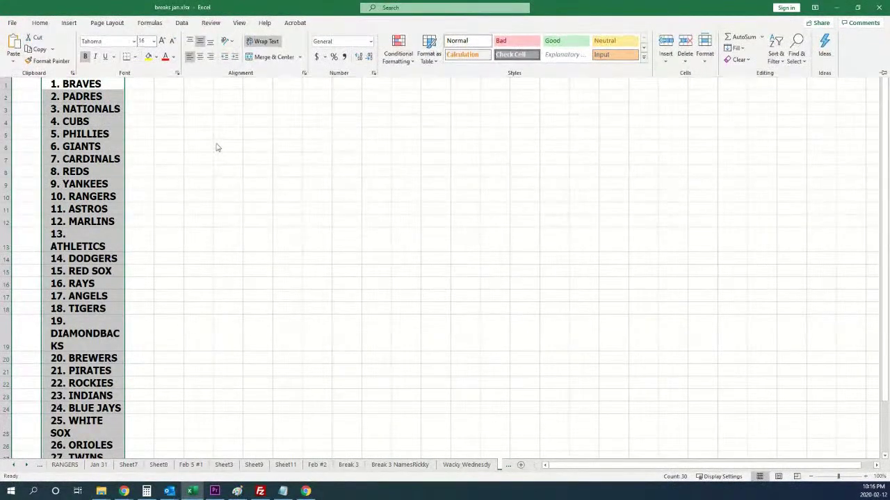
Widen columns A and B so each team fits on one line, and autofit the row heights of the whole sheet.
left_click_drag(125, 68, 181, 71)
left_click_drag(41, 72, 140, 71)
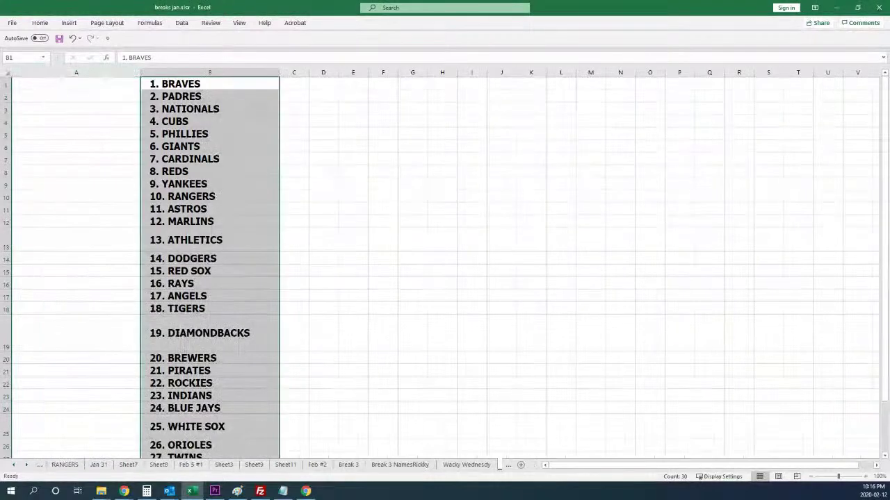
left_click(8, 74)
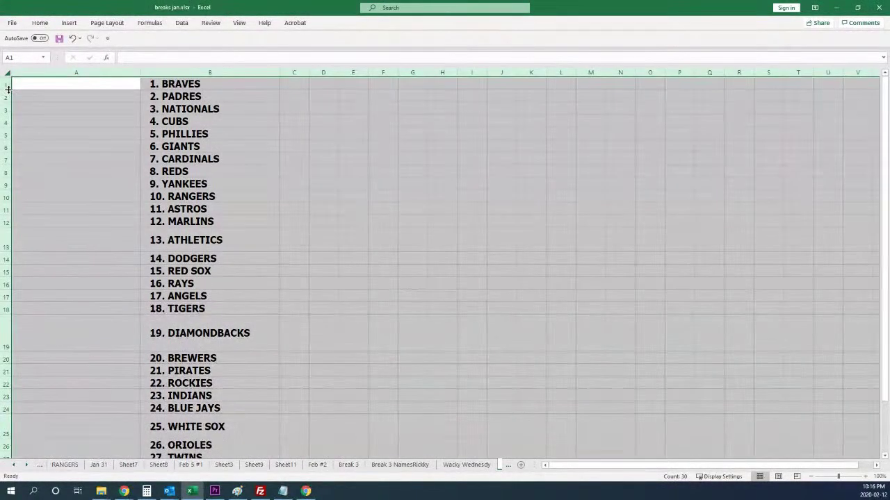
key("alt+h")
key("o")
key("a")
left_click(491, 247)
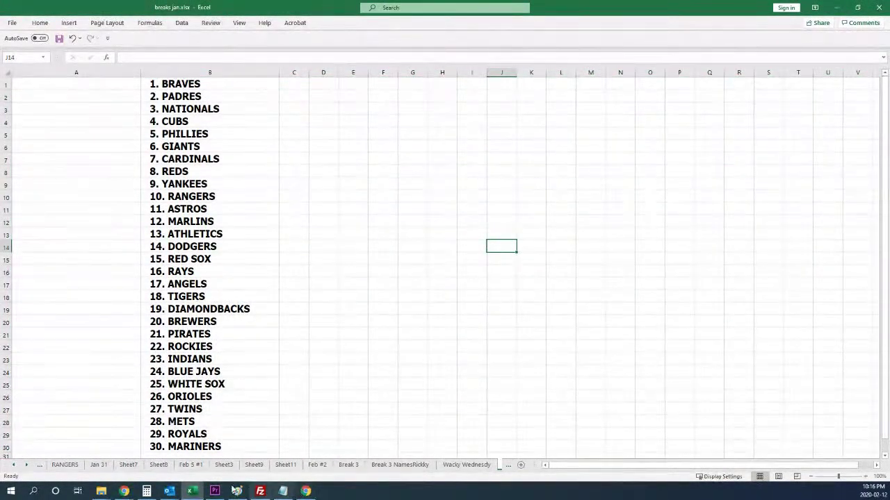
Copy the participant names in A1:A30 of the Wacky Wednesdy sheet and paste them into a blank List Randomizer form on RANDOM.ORG.
left_click(467, 465)
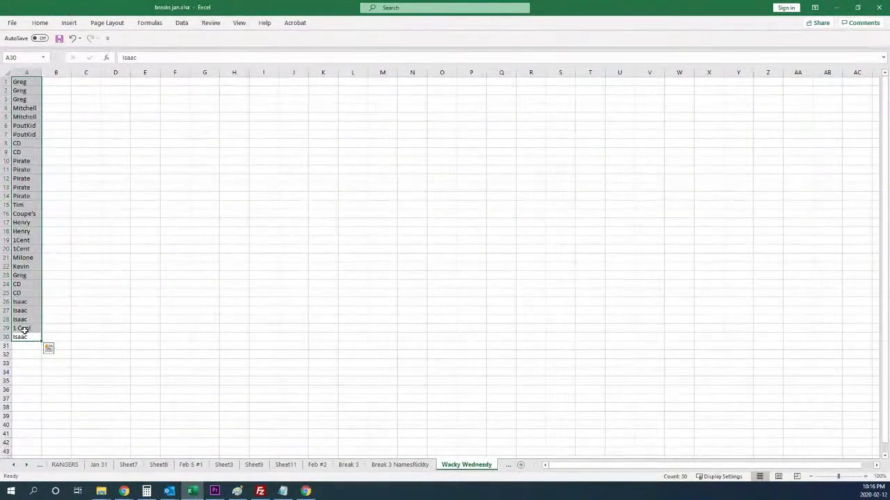
key("ctrl+c")
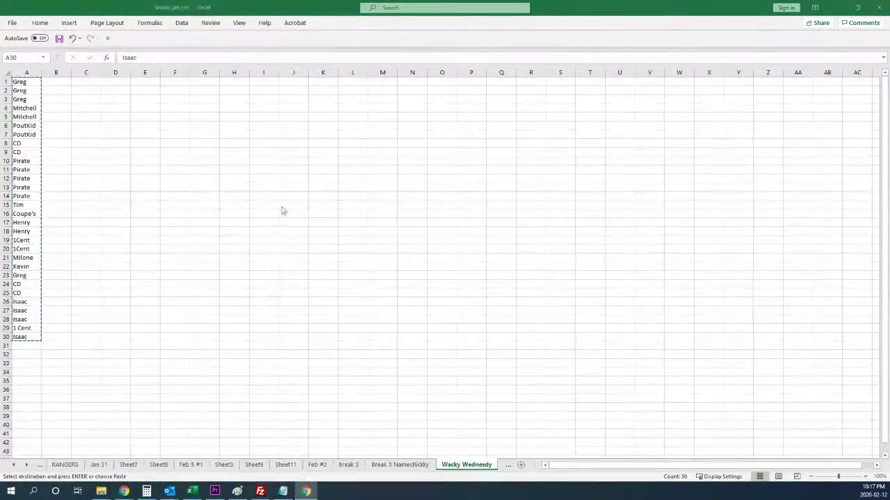
mouse_move(126, 490)
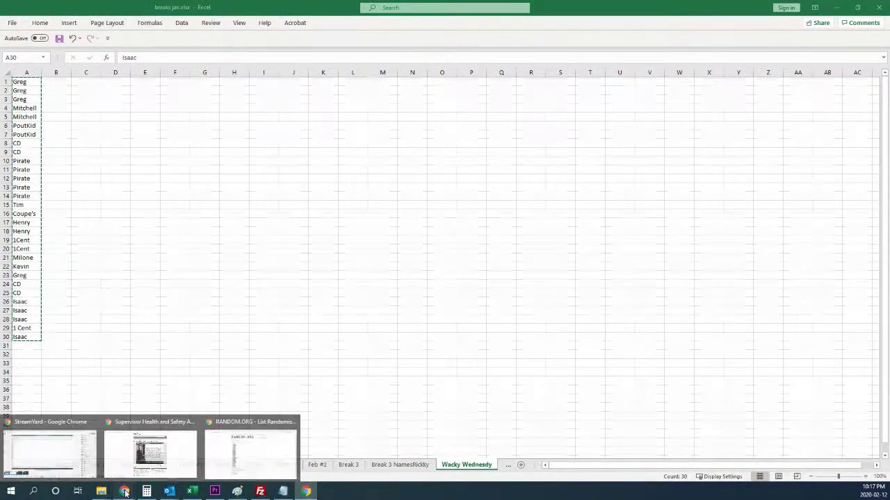
left_click(241, 421)
mouse_move(364, 52)
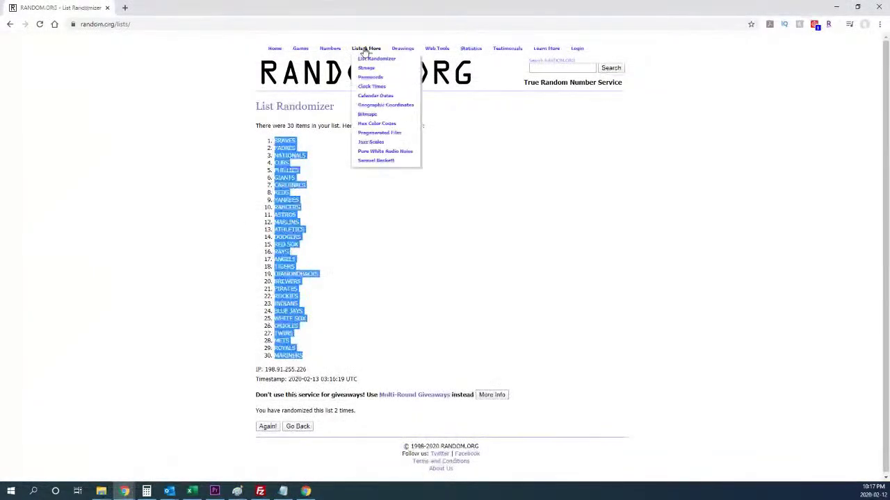
left_click(365, 59)
left_click(302, 206)
key("ctrl+v")
Enlarge the list box to show all the participant names and randomize the list three times.
left_click_drag(463, 264, 562, 423)
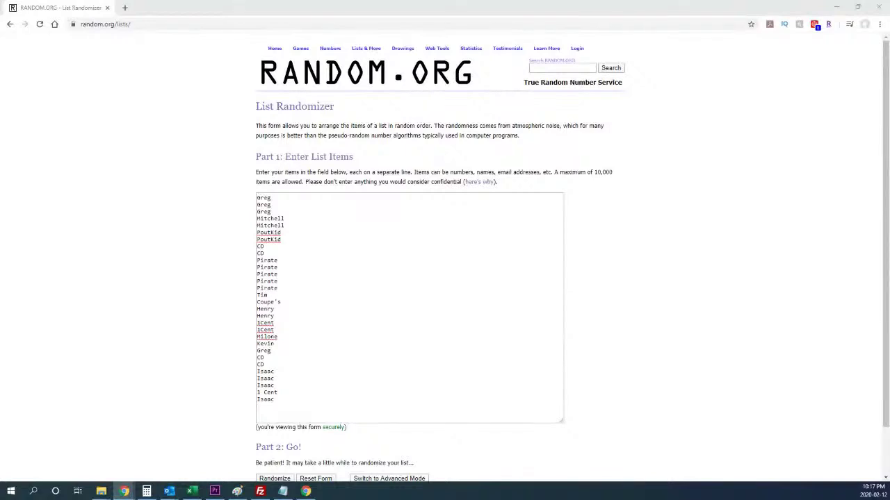
scroll(150, 390, "down", 1)
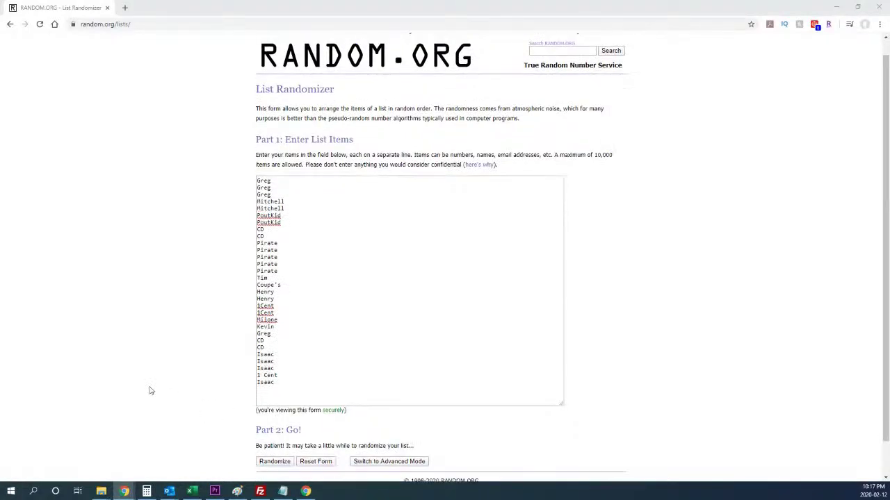
scroll(149, 390, "down", 1)
left_click(265, 433)
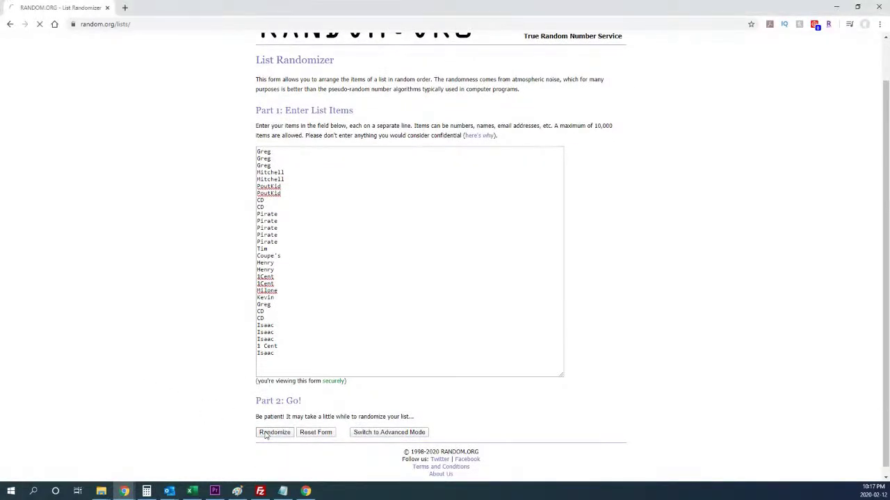
left_click(266, 414)
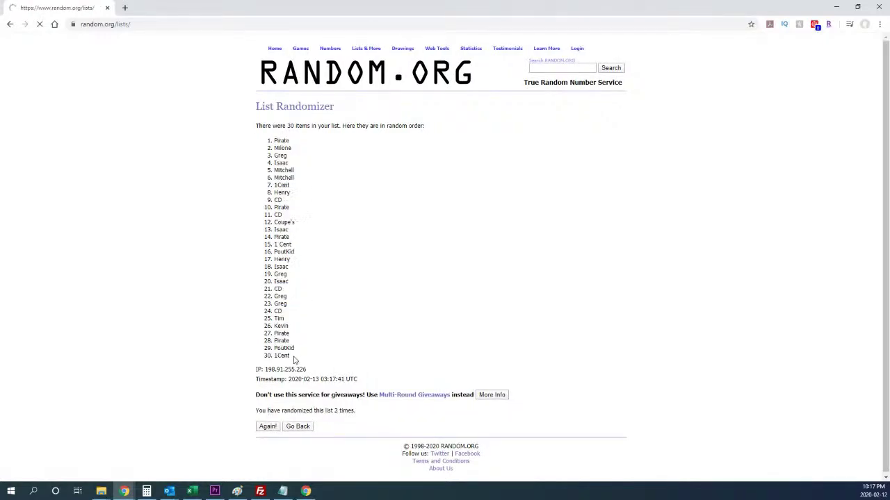
Copy the randomized participant list and paste it into Sheet18 of the Excel workbook, starting at cell A1 beside the teams.
left_click_drag(296, 359, 253, 148)
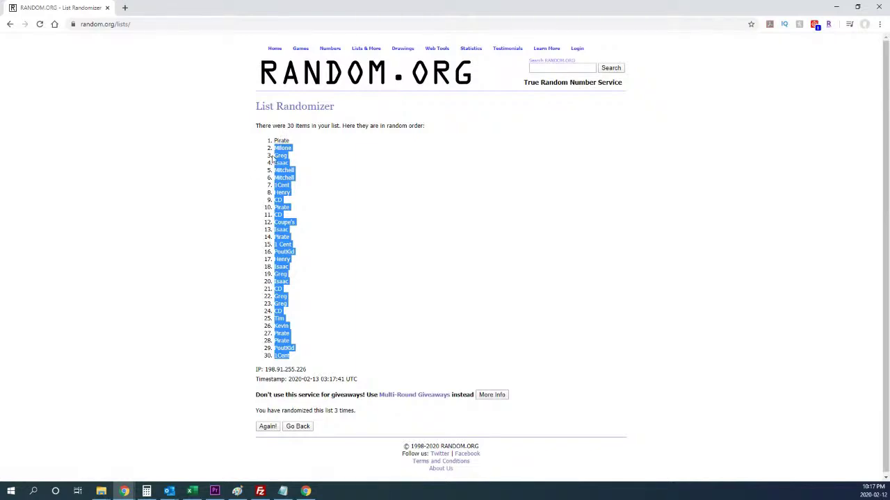
left_click_drag(276, 141, 305, 353)
left_click(191, 492)
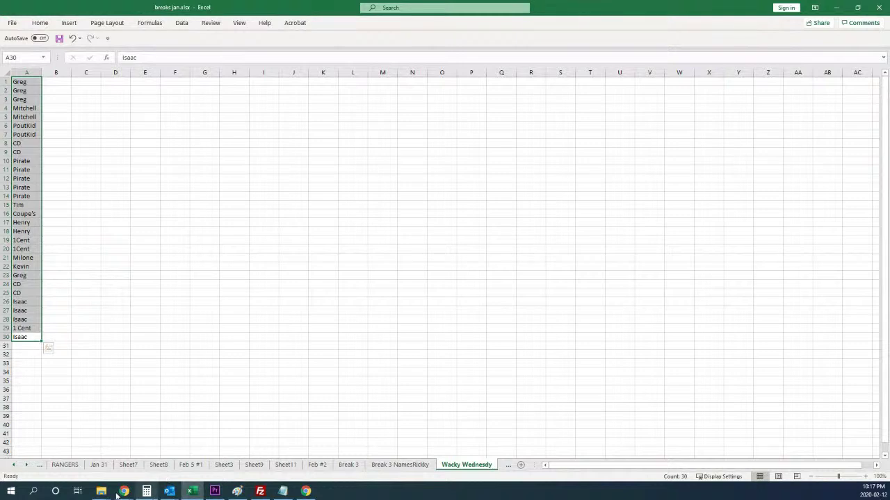
scroll(313, 464, "down", 1)
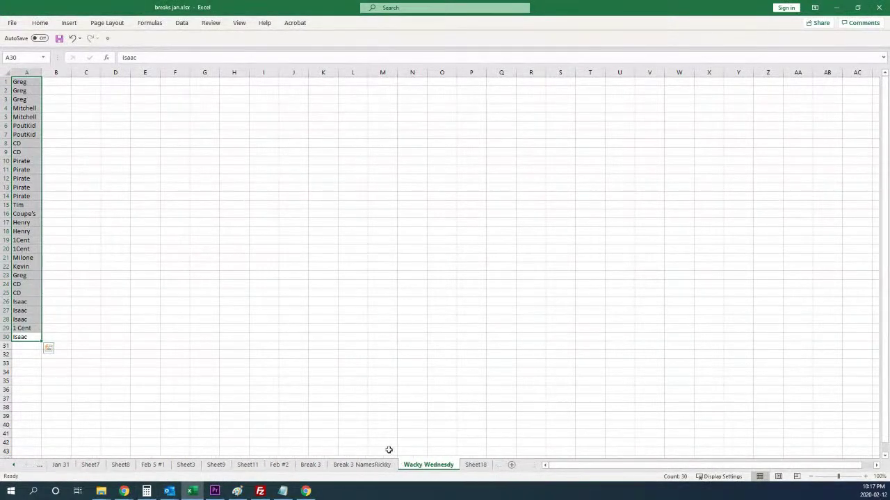
left_click(475, 464)
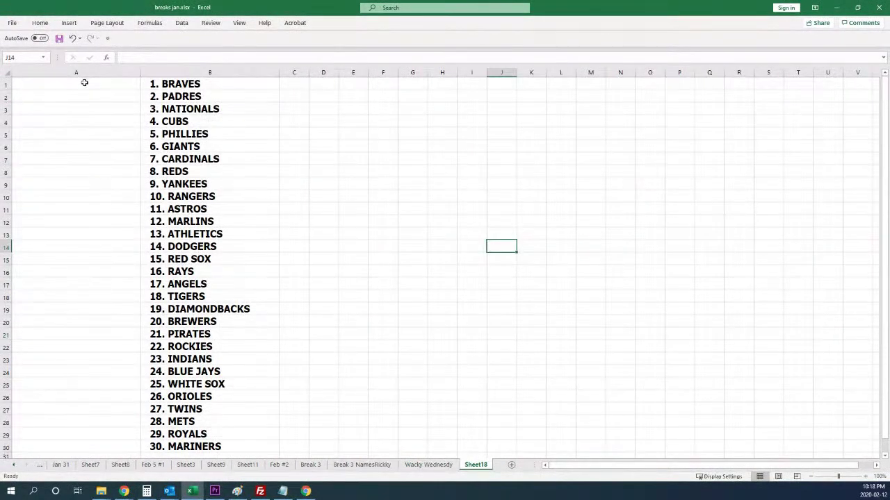
left_click(84, 82)
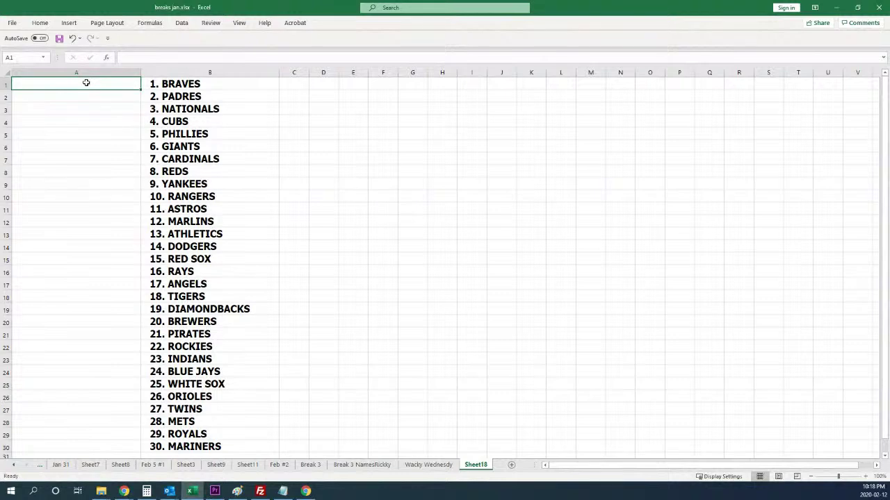
key("ctrl+v")
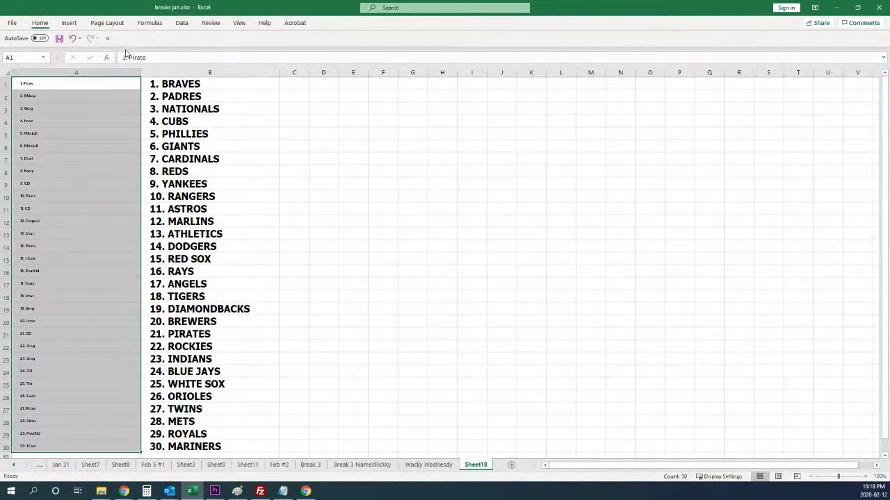
Format the pasted participant names in column A as 16-point bold text.
left_click(39, 22)
left_click(153, 41)
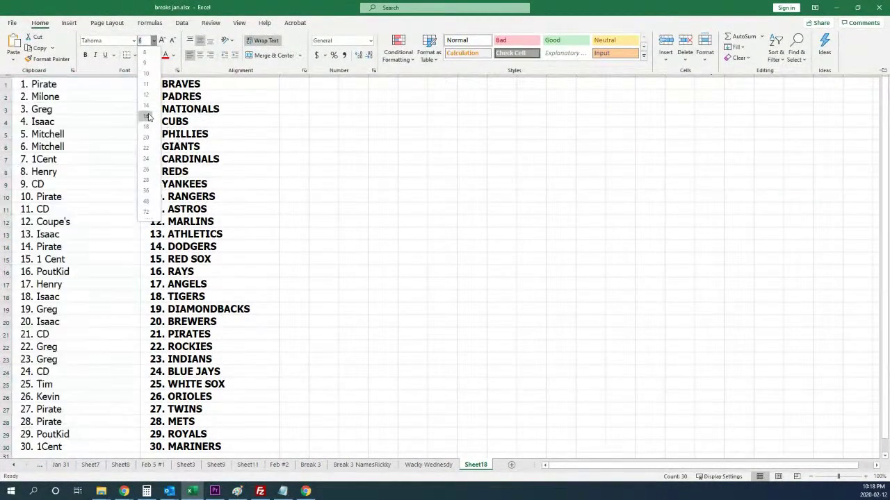
left_click(148, 116)
left_click(86, 56)
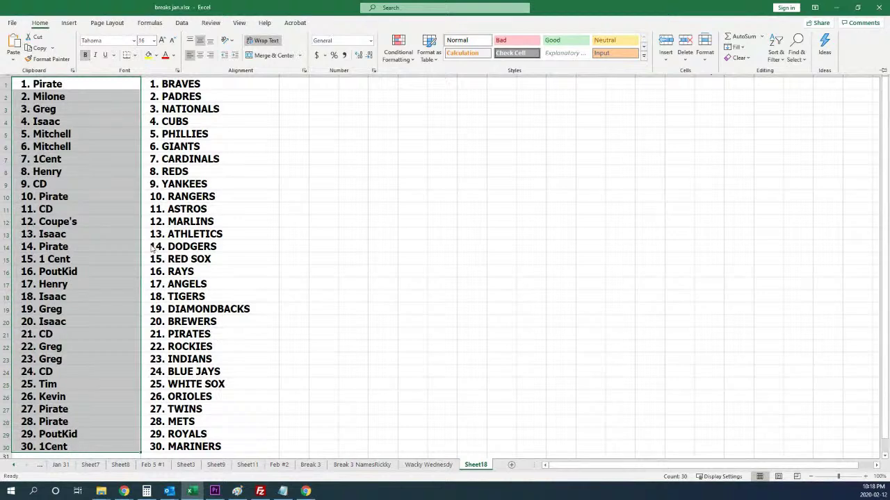
Widen columns C and D and move the name and team pairs 16 to 30 from A16:B30 to a block starting at C7.
scroll(127, 246, "down", 2)
left_click_drag(26, 196, 171, 370)
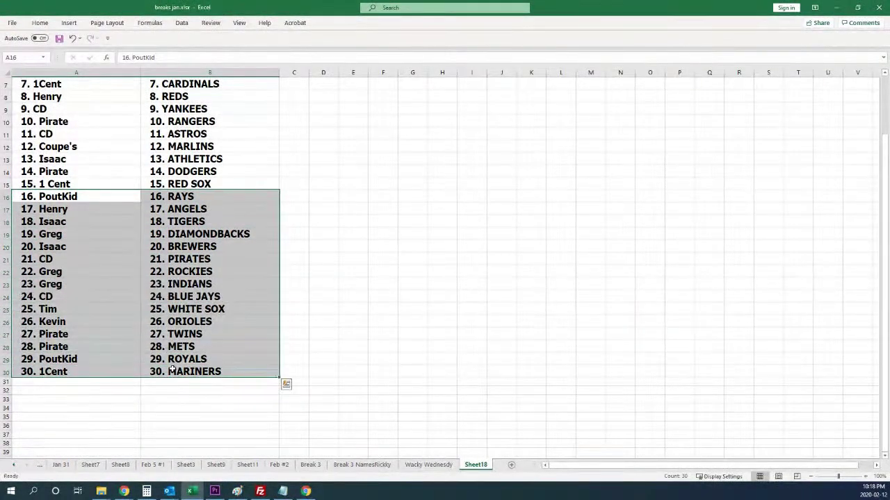
key("ctrl+c")
left_click_drag(308, 72, 496, 70)
left_click(355, 81)
key("ctrl+v")
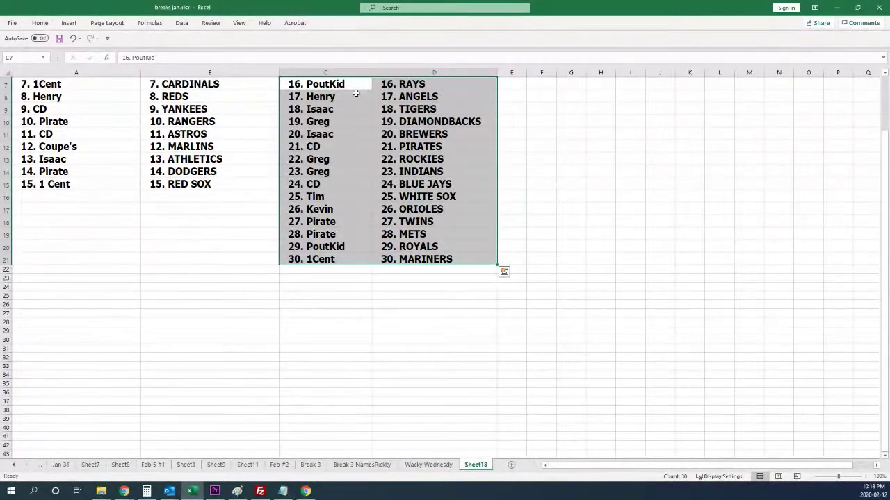
scroll(361, 79, "up", 2)
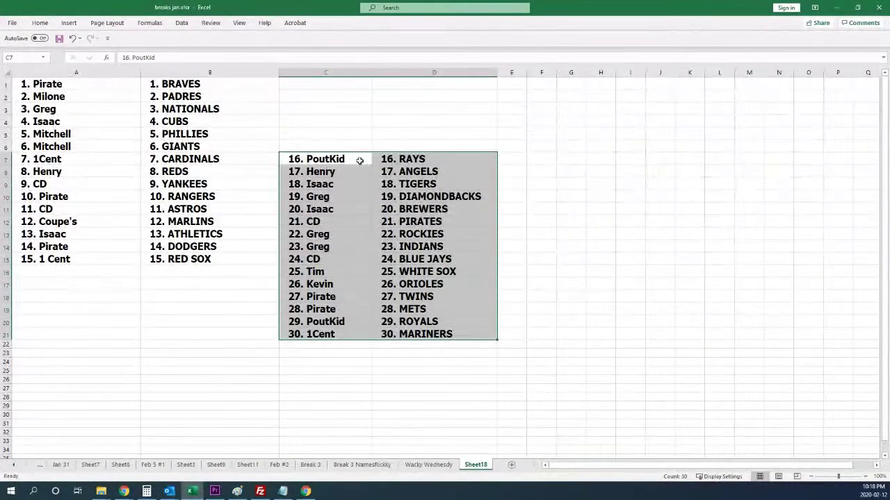
Move the name and team pairs 16 to 30 from C7:D21 up to a block starting at C1.
left_click(325, 81)
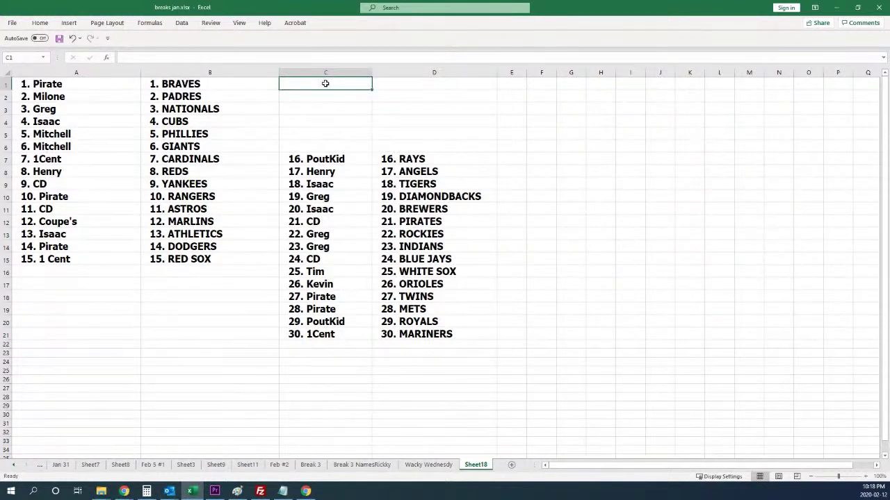
left_click_drag(304, 158, 445, 333)
key("ctrl+c")
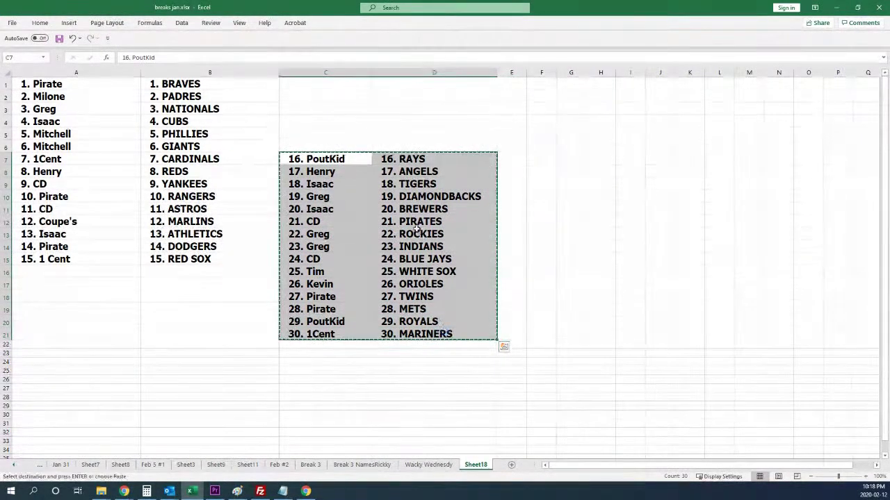
left_click(338, 86)
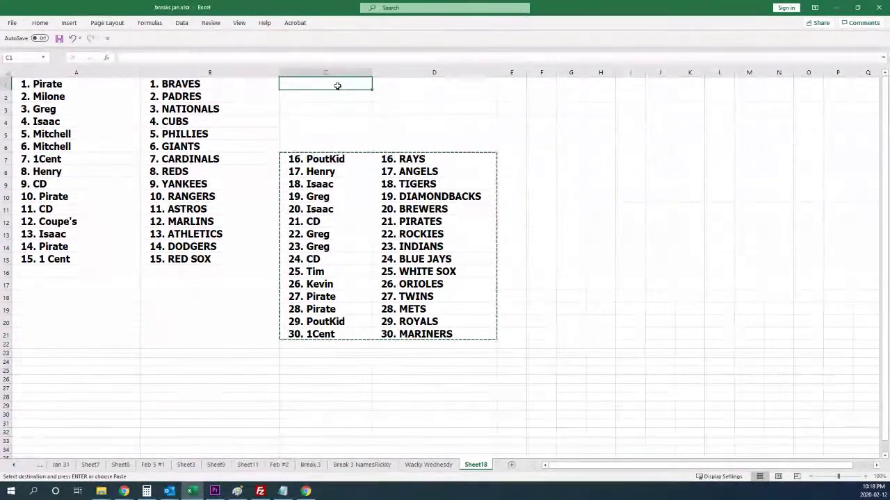
key("ctrl+v")
left_click(308, 295)
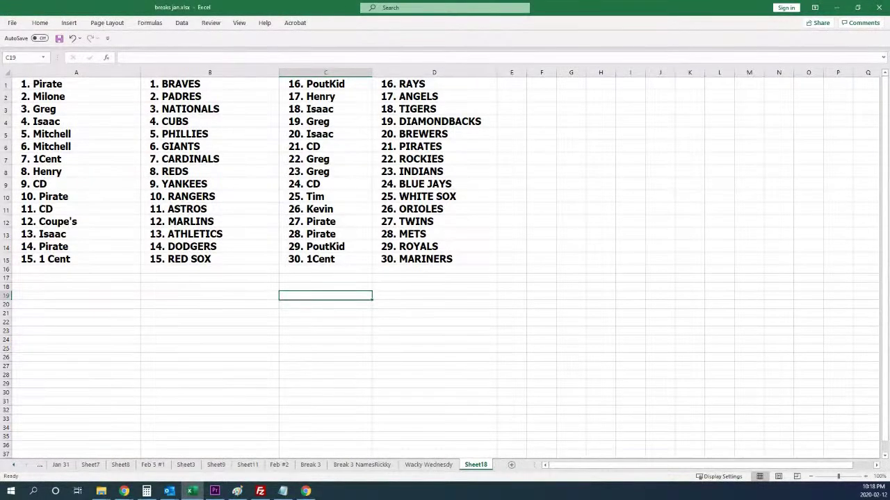
Trade the participants paired with the Orioles and the Diamondbacks by swapping the names in C11 and C4, without their numbers.
key("alt+Tab")
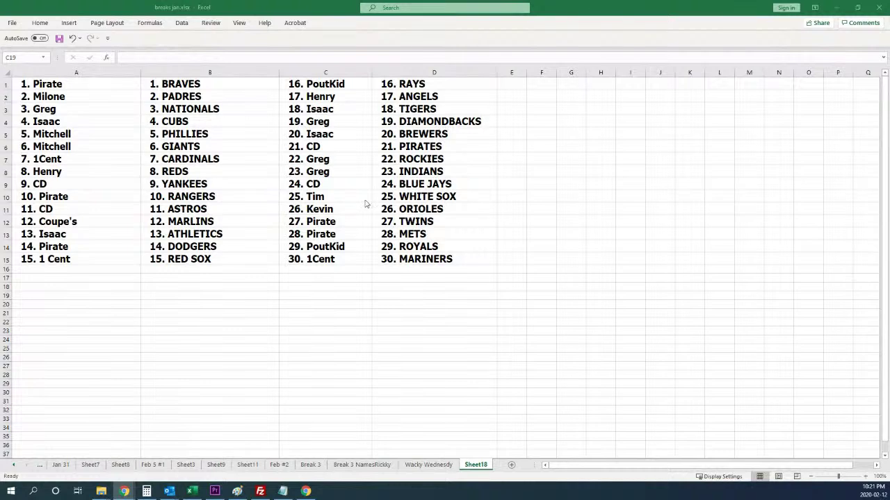
left_click(339, 209)
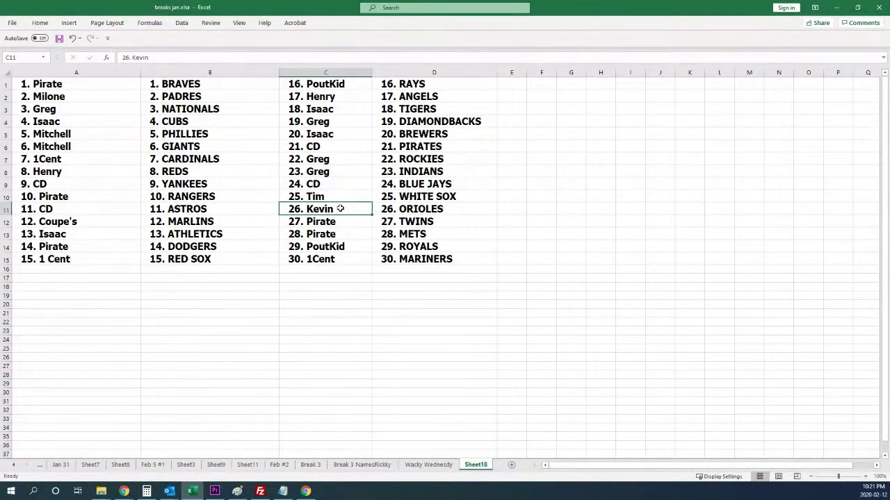
type("Geeg")
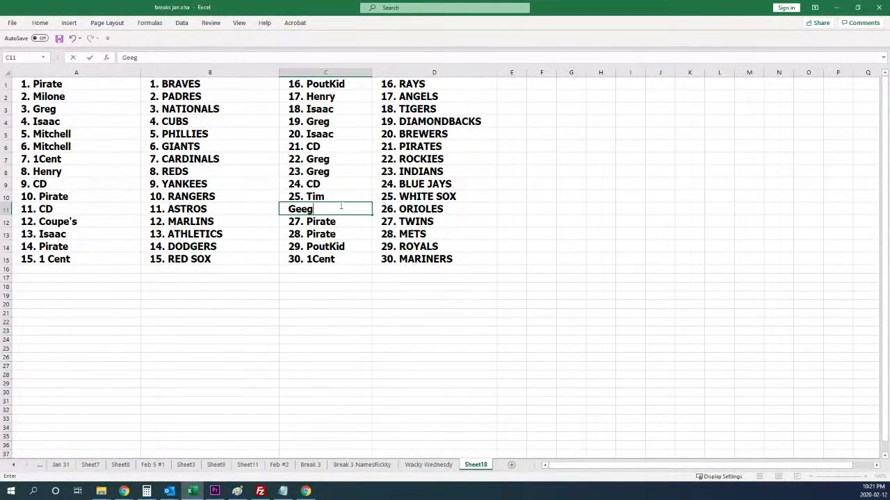
key("BackSpace")
key("BackSpace")
key("BackSpace")
type("reg")
left_click(320, 285)
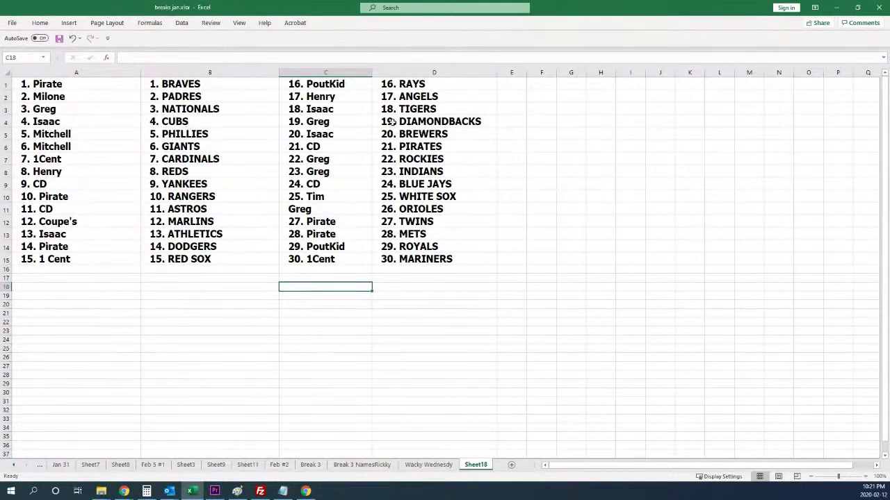
left_click(342, 122)
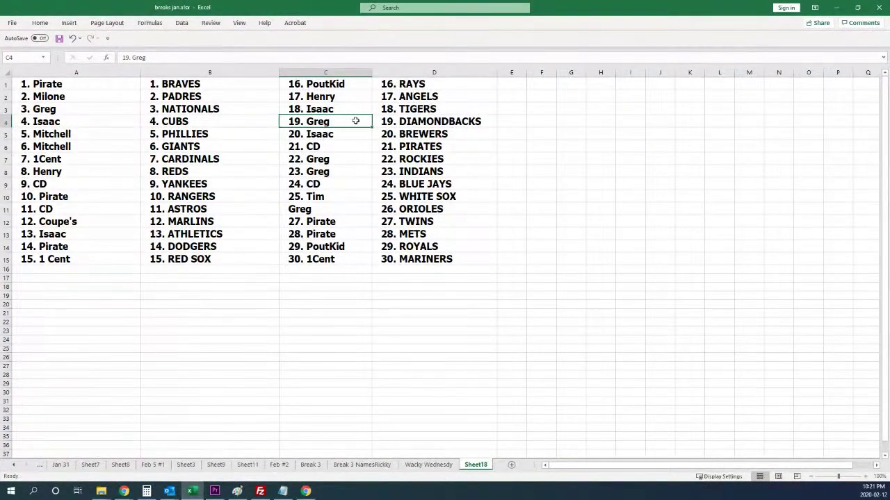
type("Kevin")
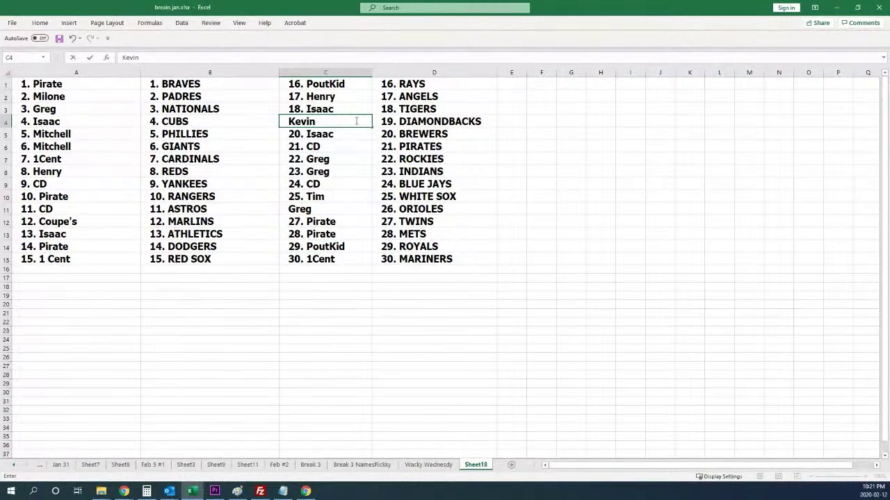
left_click(302, 339)
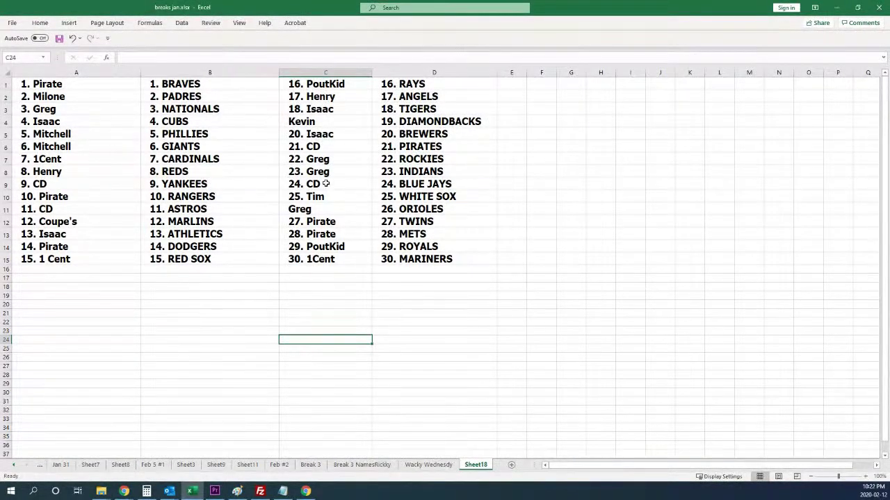
Reassign the Cubs by replacing the participant entry in A4 with "Truth".
left_click(108, 122)
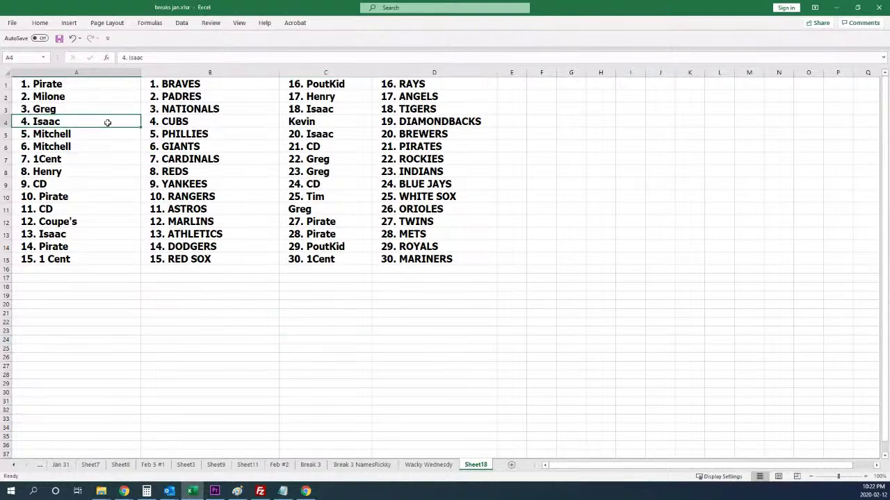
type("Truth")
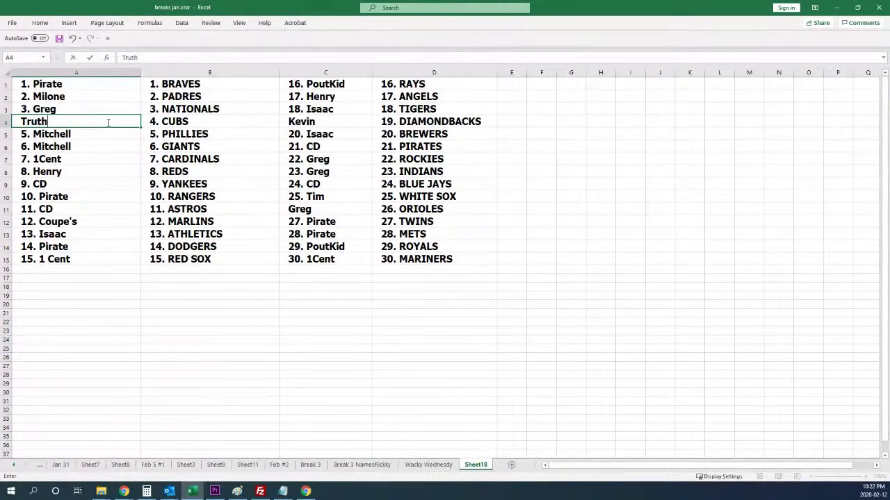
left_click(108, 159)
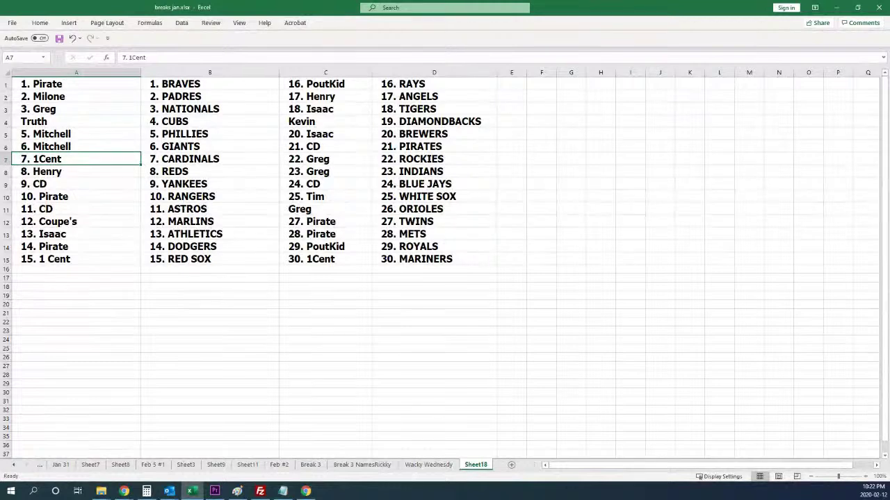
Trade the participants paired with the Nationals and the Angels by swapping the names in A3 and C2, without their numbers.
key("alt+Tab")
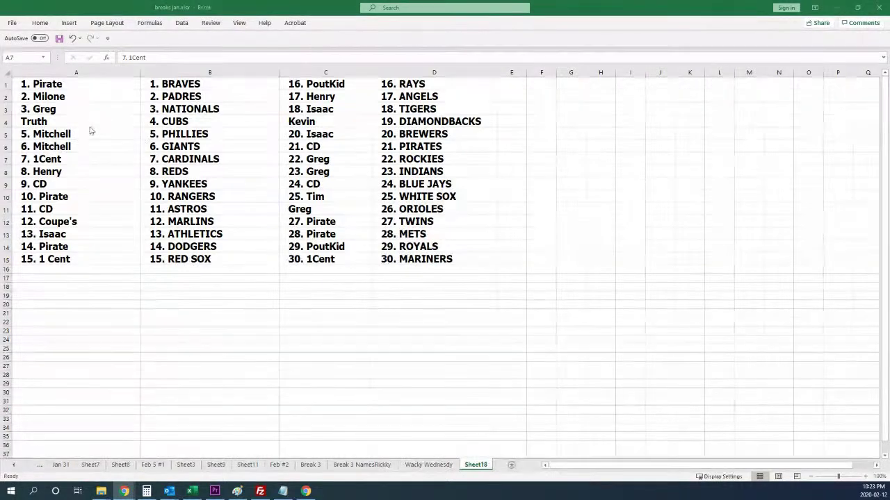
key("alt+Tab")
left_click(59, 108)
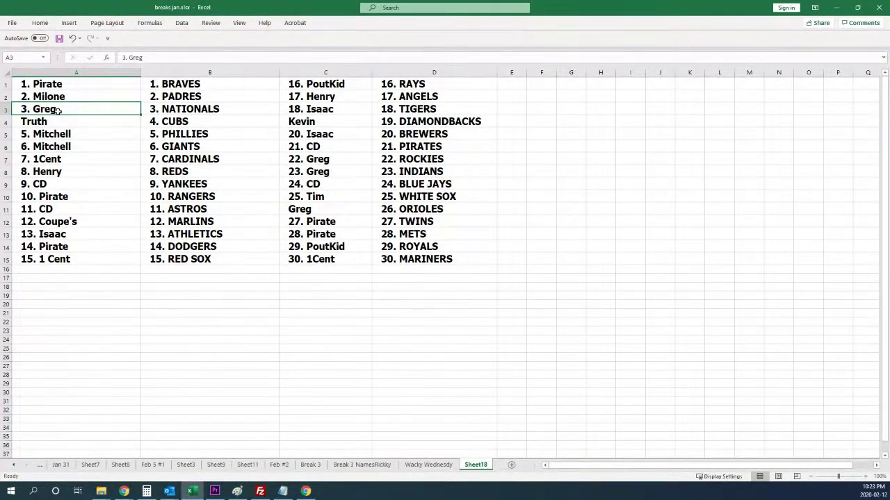
type("Henry")
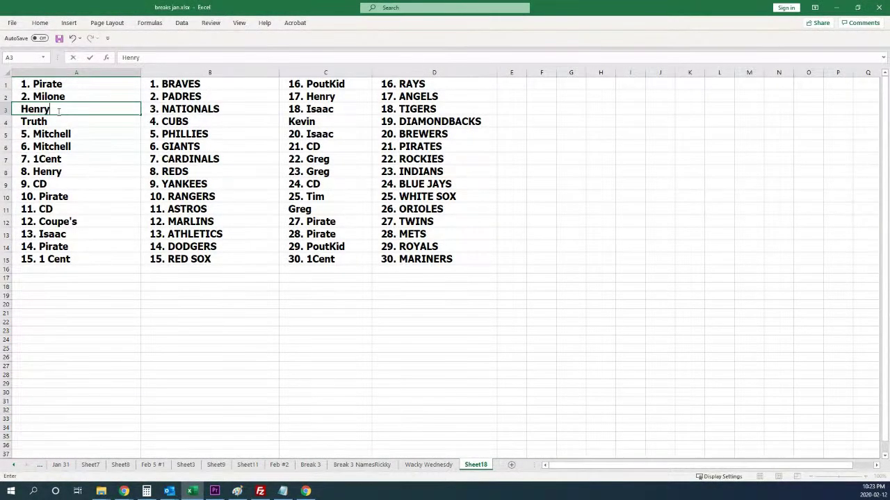
left_click(294, 98)
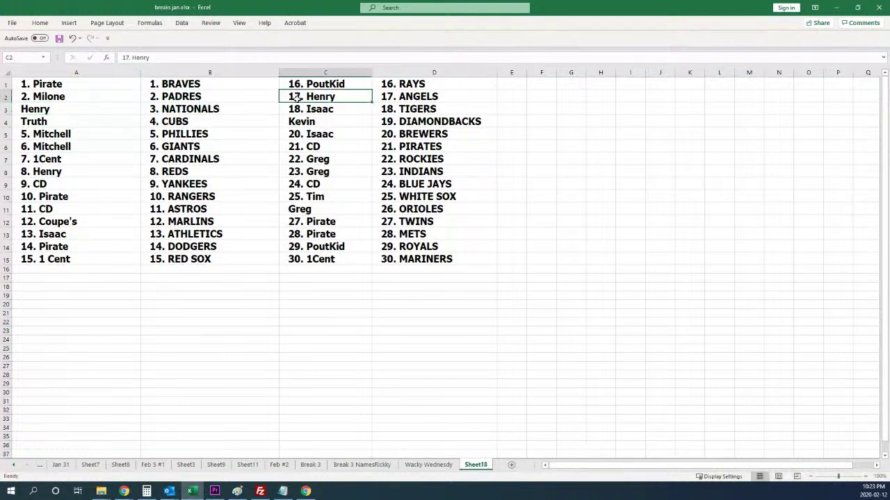
type("Greg")
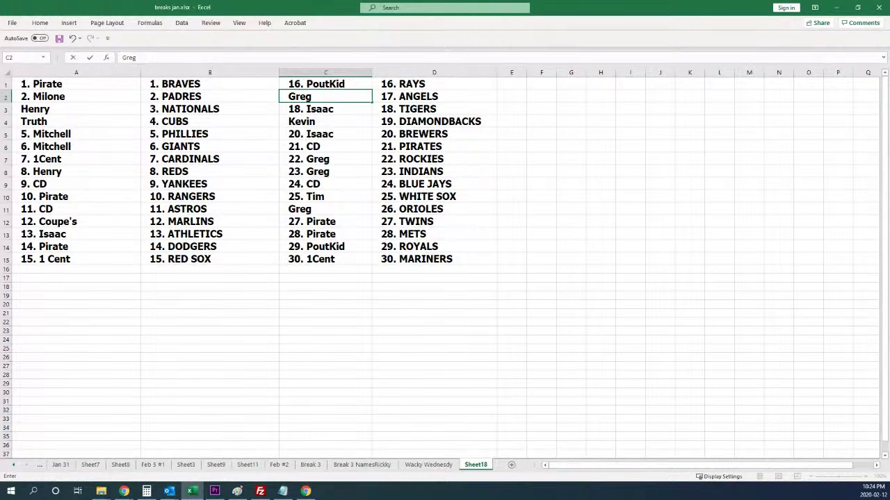
Reassign the Red Sox by replacing the participant entry in A15 with "3 Card", and switch to Chrome.
left_click(124, 491)
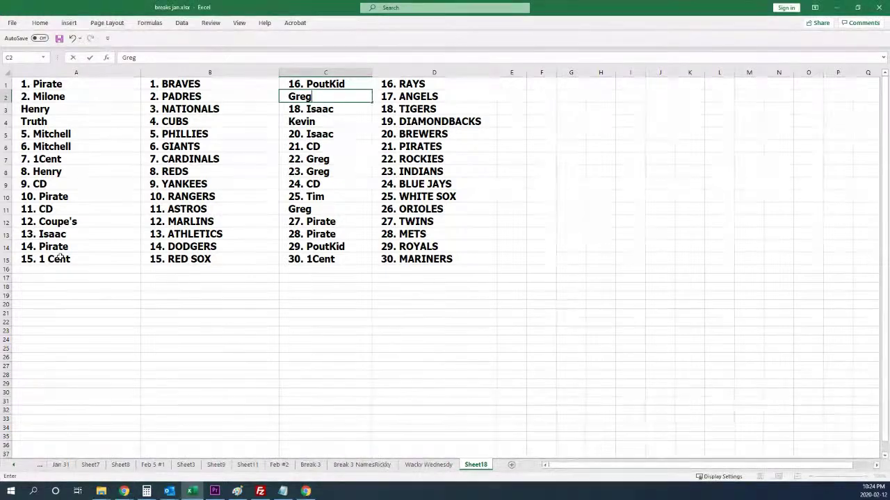
left_click(62, 257)
type("3 Card")
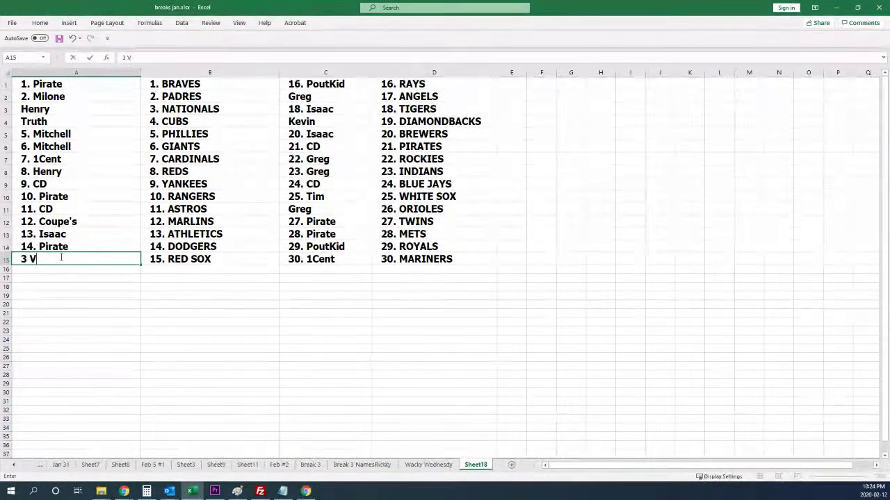
left_click(60, 312)
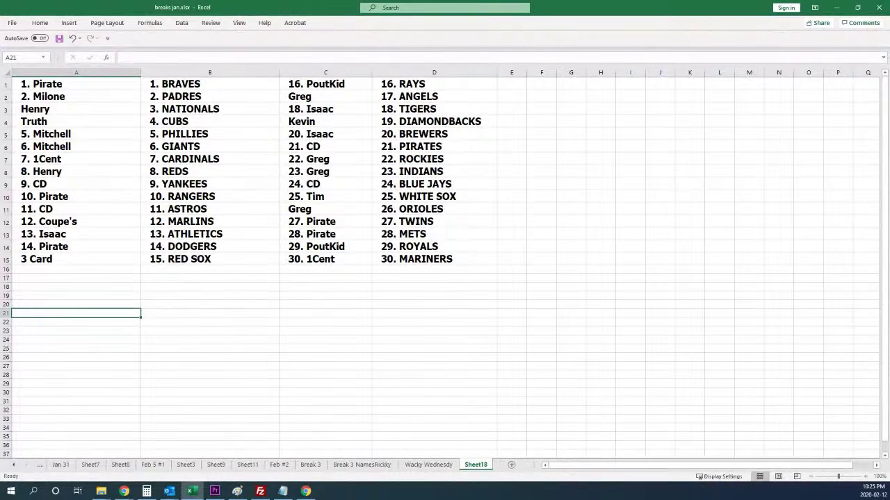
left_click(123, 492)
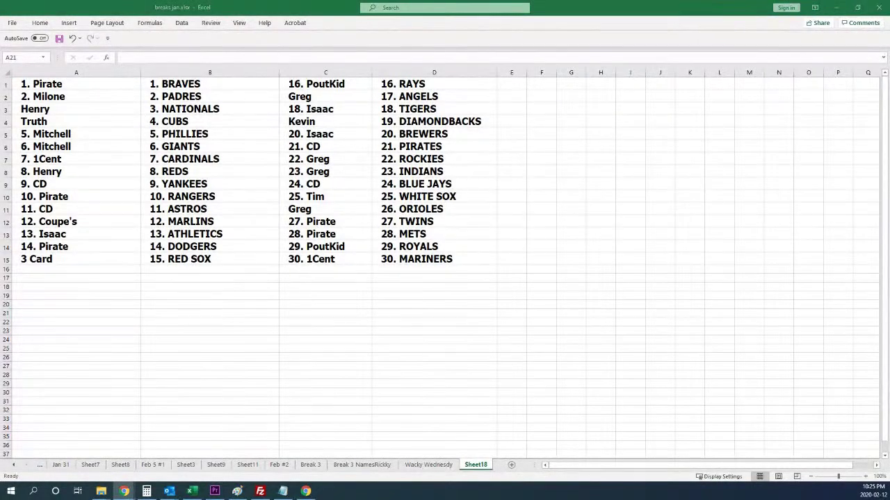